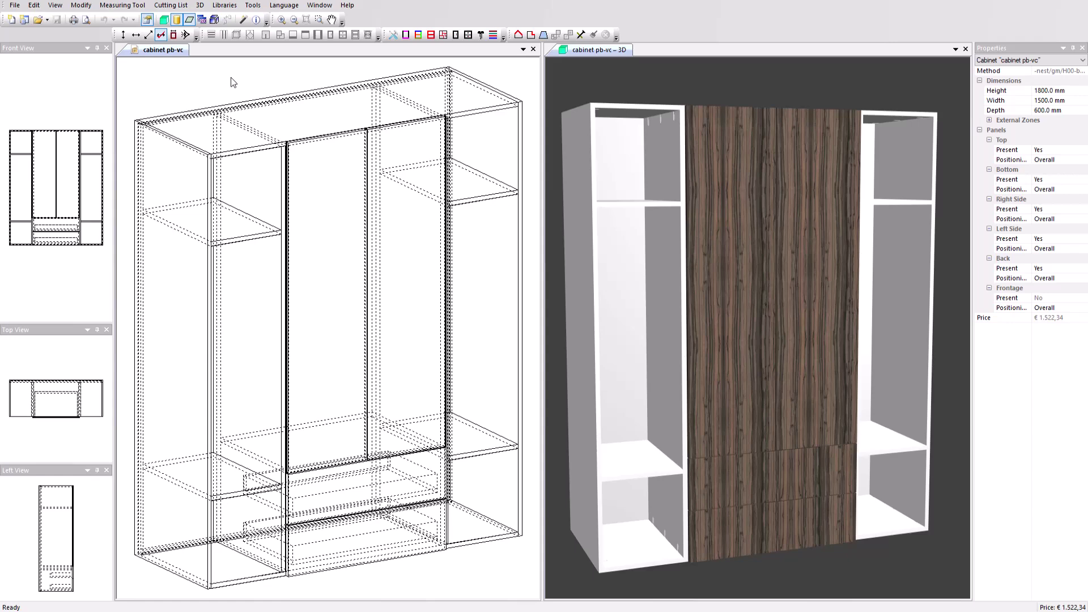
In Polyboard's Cutting List Options, check Ungroup Models and choose Individual Cutting List.
left_click(168, 7)
left_click(172, 33)
left_click(458, 148)
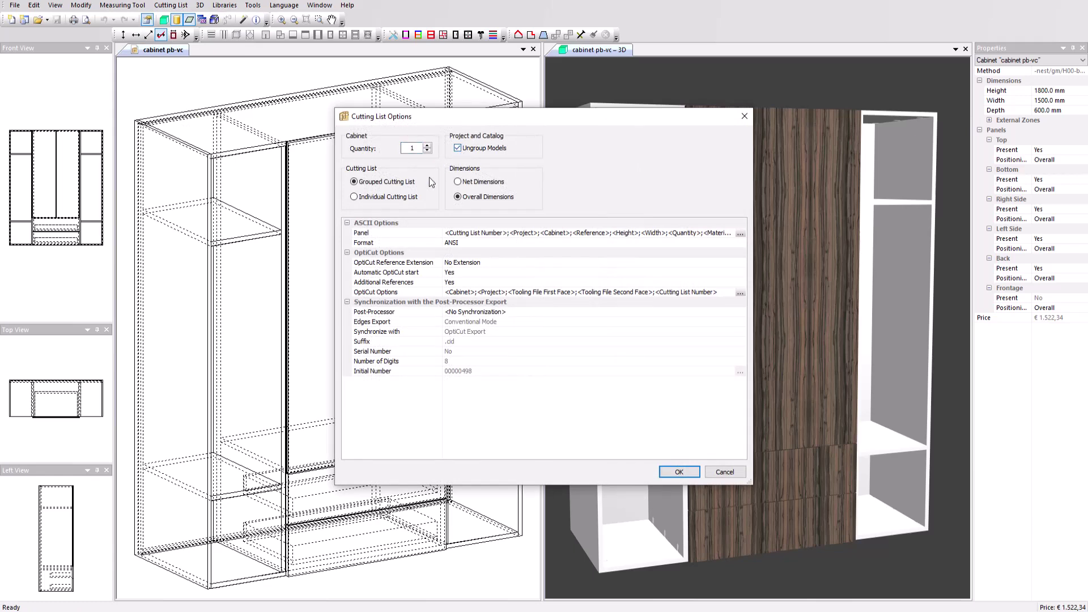
left_click(355, 197)
left_click(668, 472)
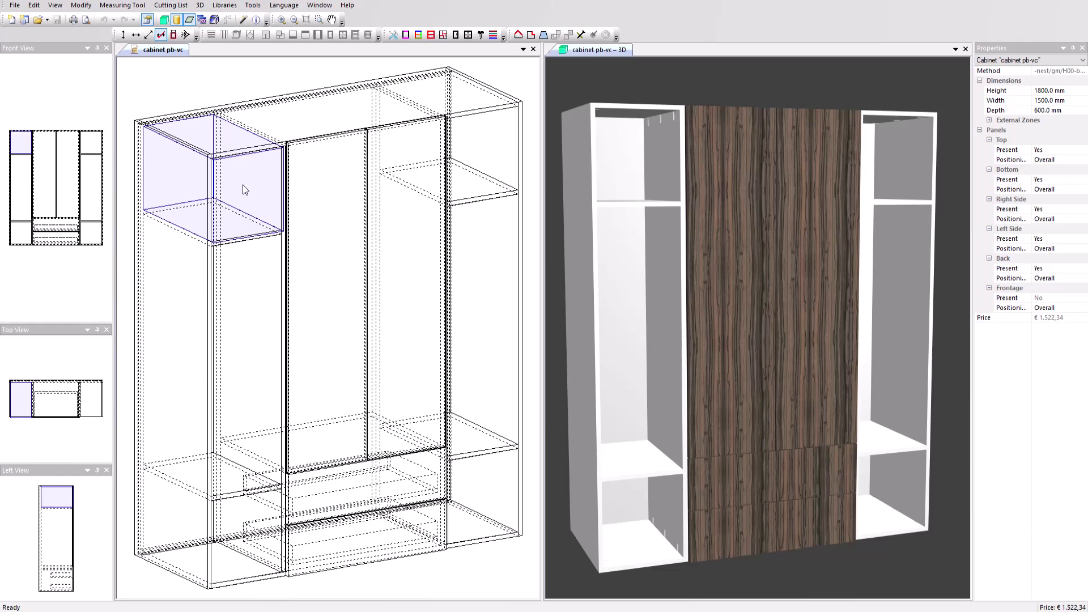
Export the parts with the 11 DXF-Standard-EN-Conv-1face post-processor into the cabinet pb-vc folder.
left_click(15, 5)
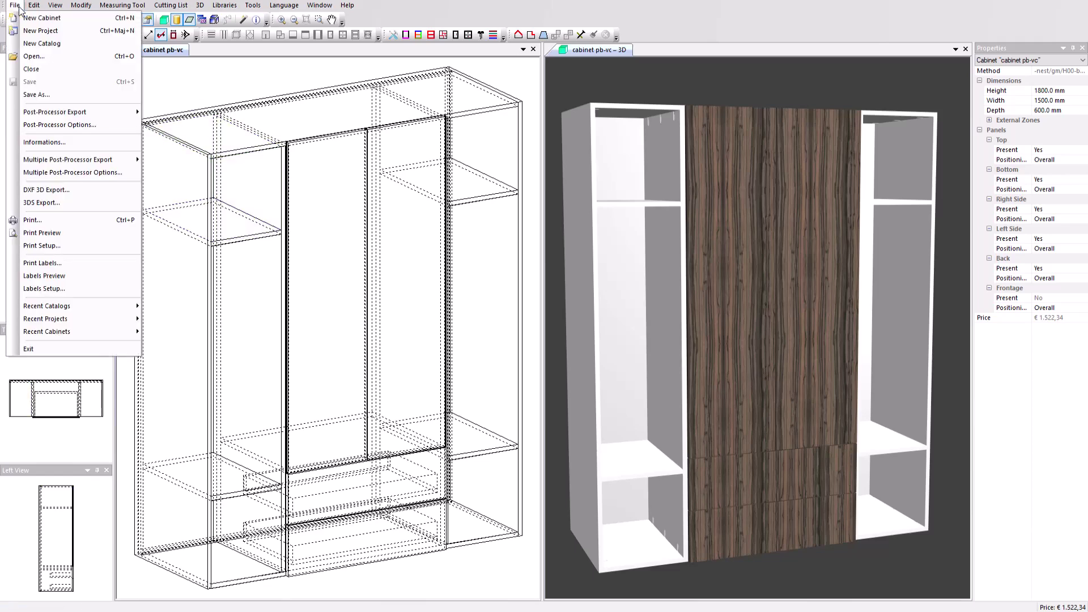
mouse_move(86, 111)
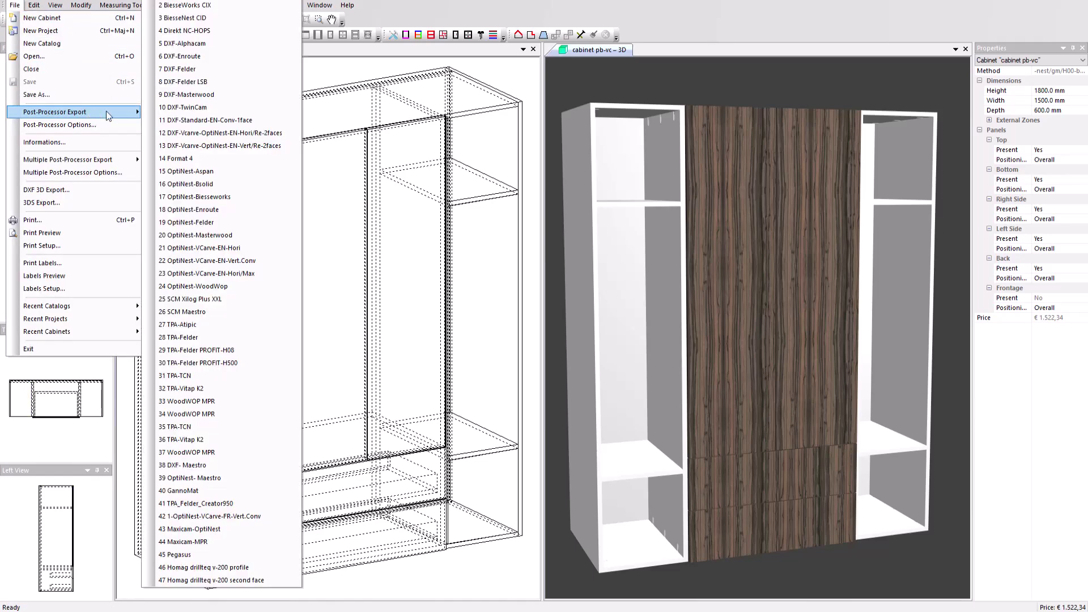
left_click(223, 120)
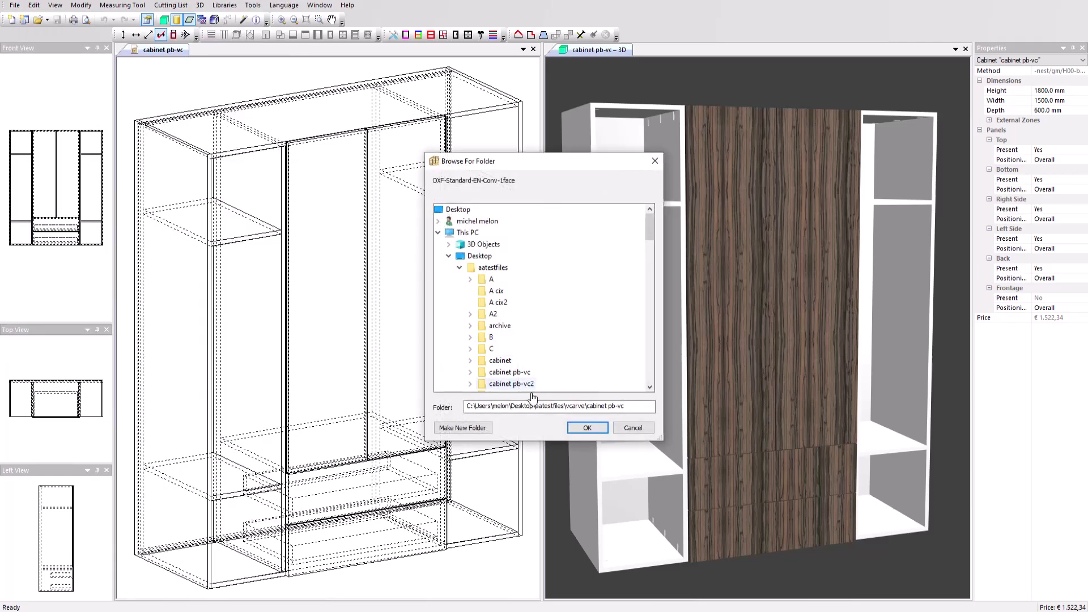
left_click(584, 429)
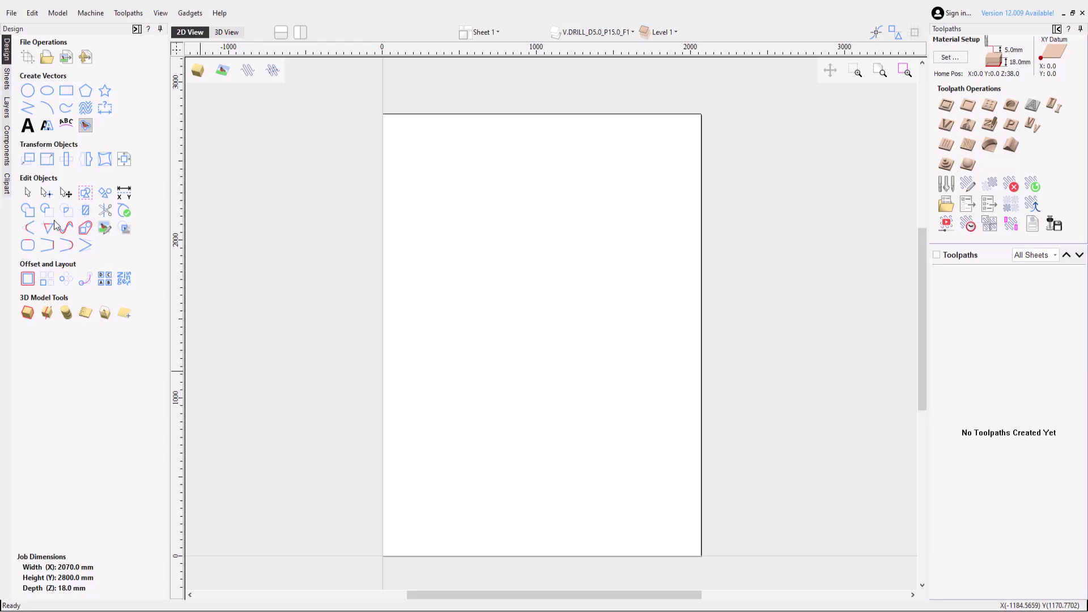
Batch-import the 17 DXF files from the Generic 0180_18.0 mm folder with the DXF Batch Processor gadget.
left_click(191, 14)
left_click(210, 53)
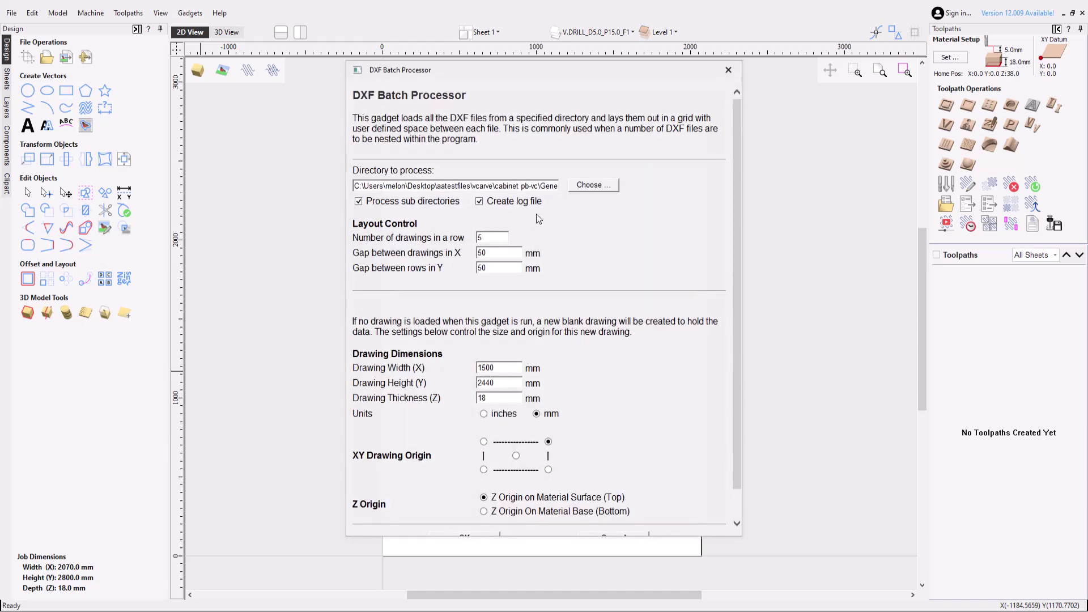
left_click(581, 191)
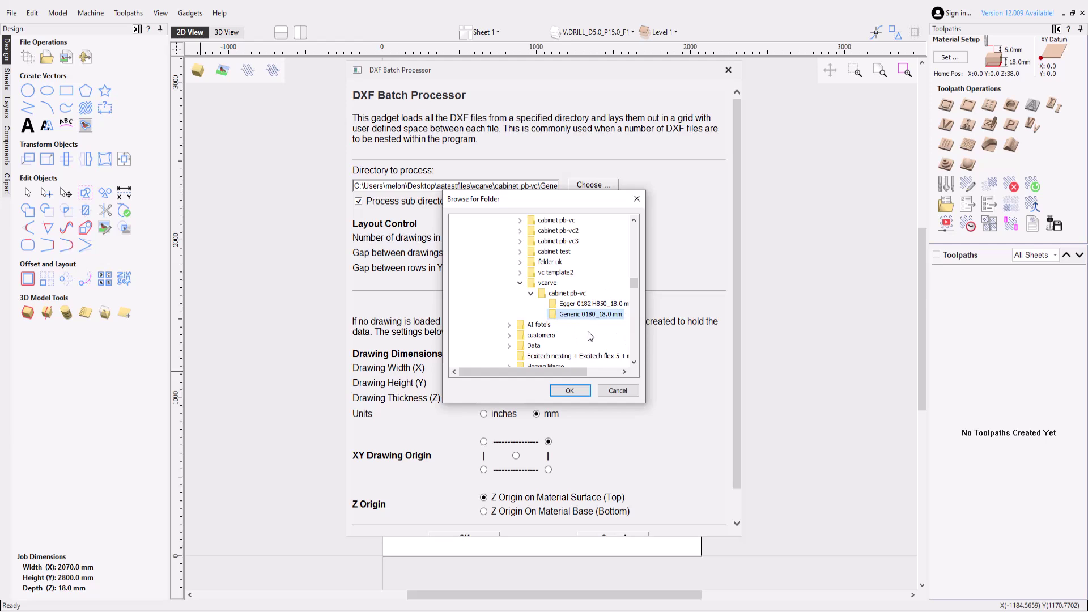
left_click(570, 391)
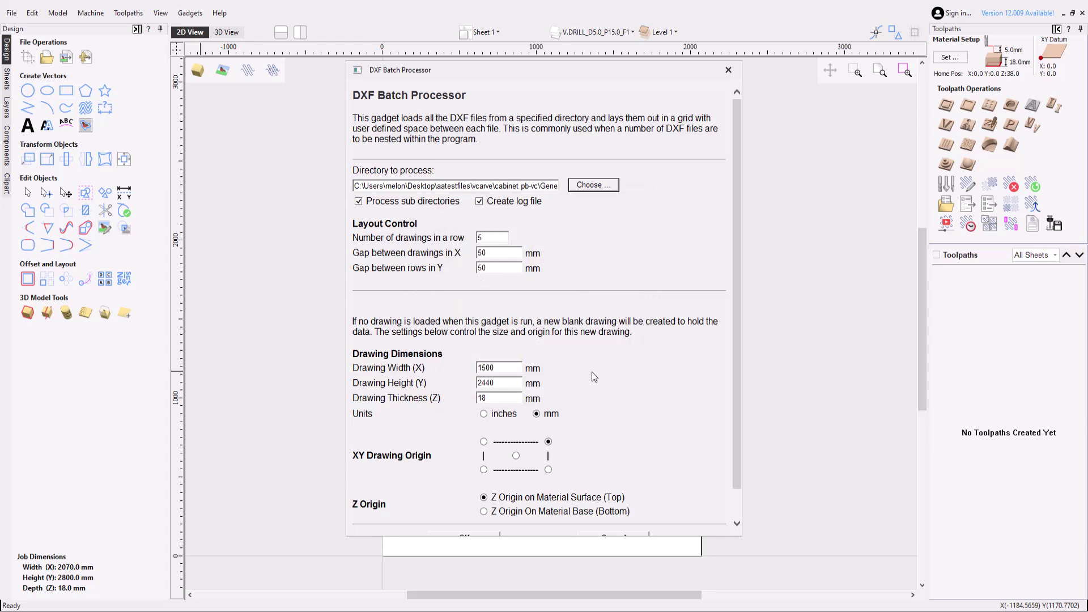
scroll(603, 377, "down", 1)
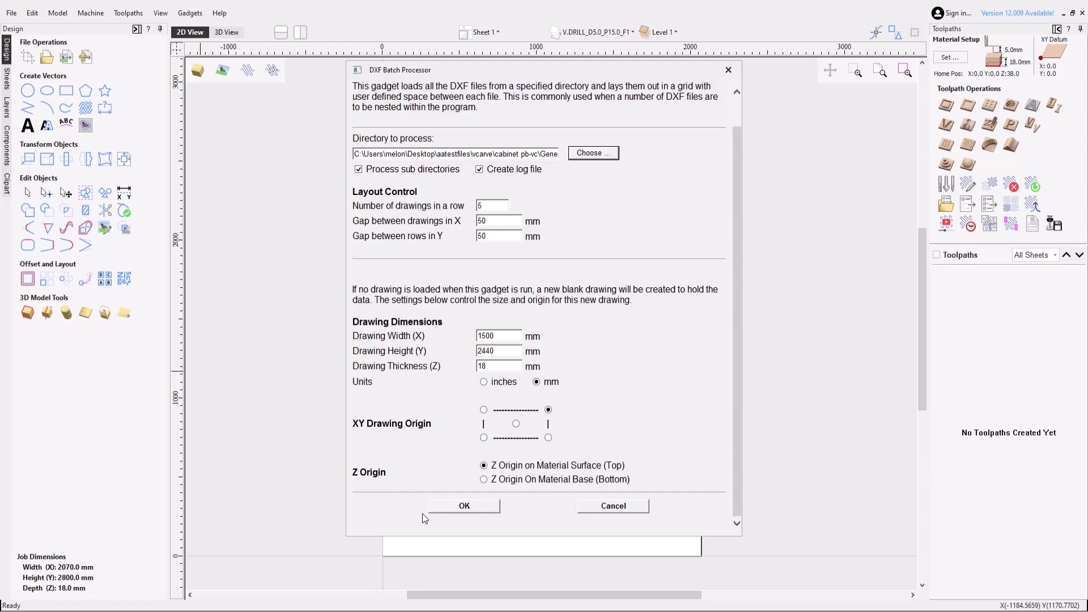
left_click(459, 510)
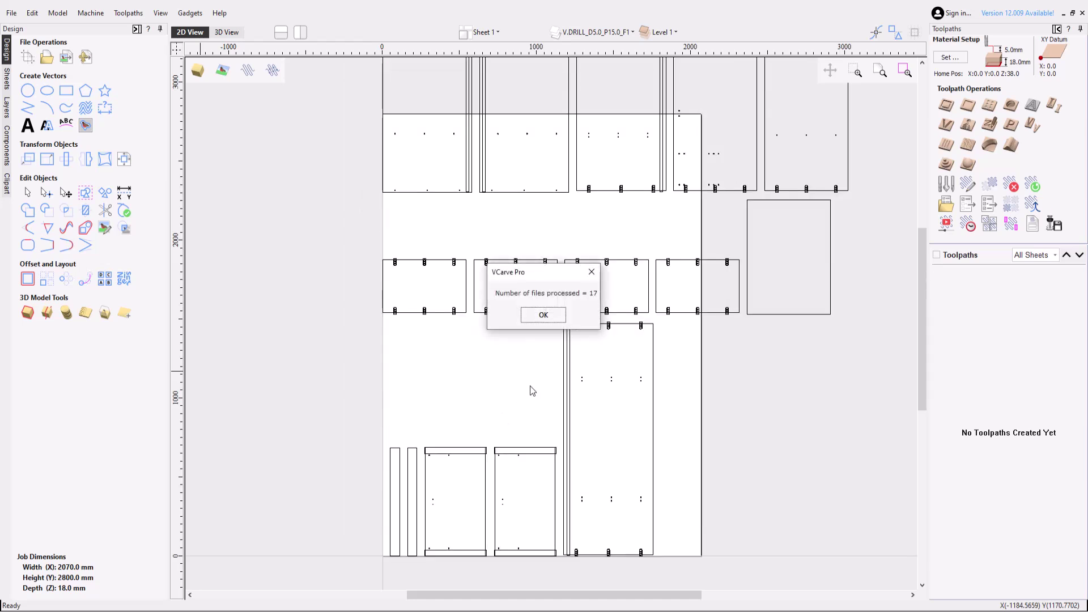
left_click(548, 320)
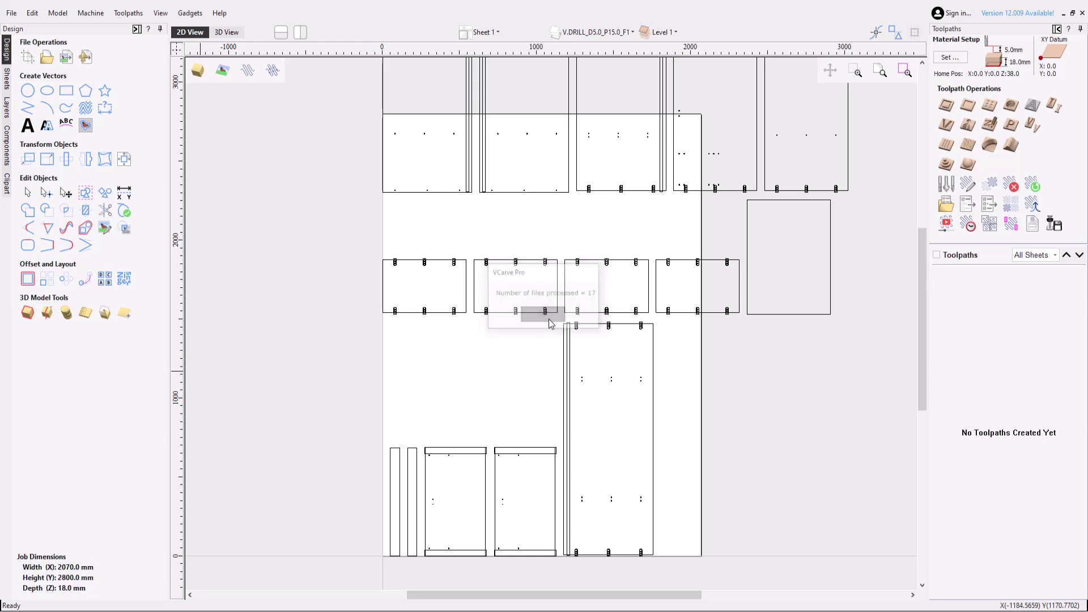
Nest all the parts with a 12 mm tool and 10 mm border gap, and preview the sheets.
scroll(448, 423, "down", 1)
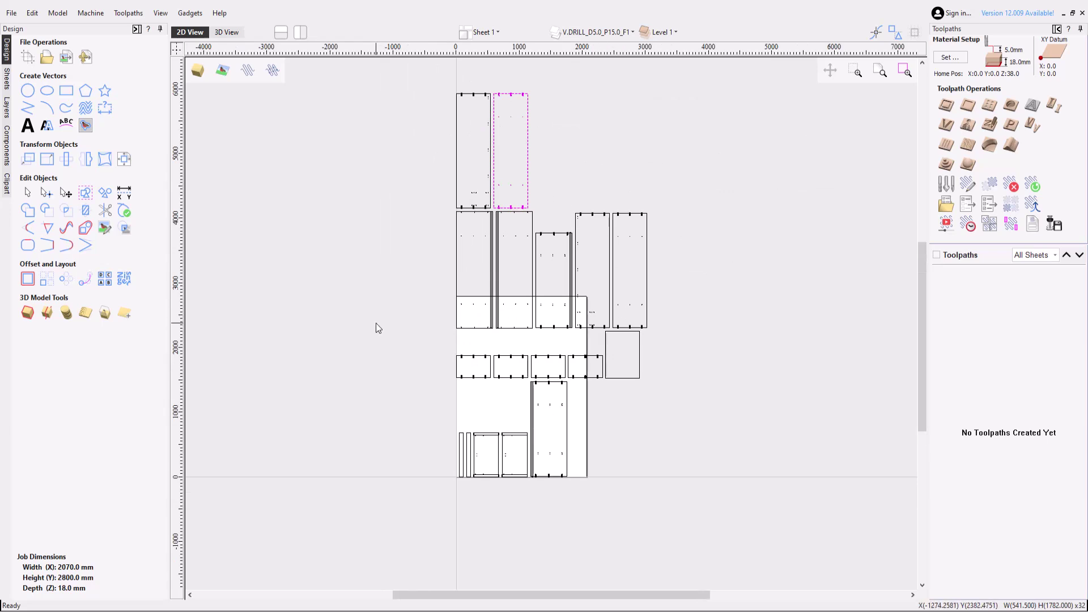
left_click(124, 283)
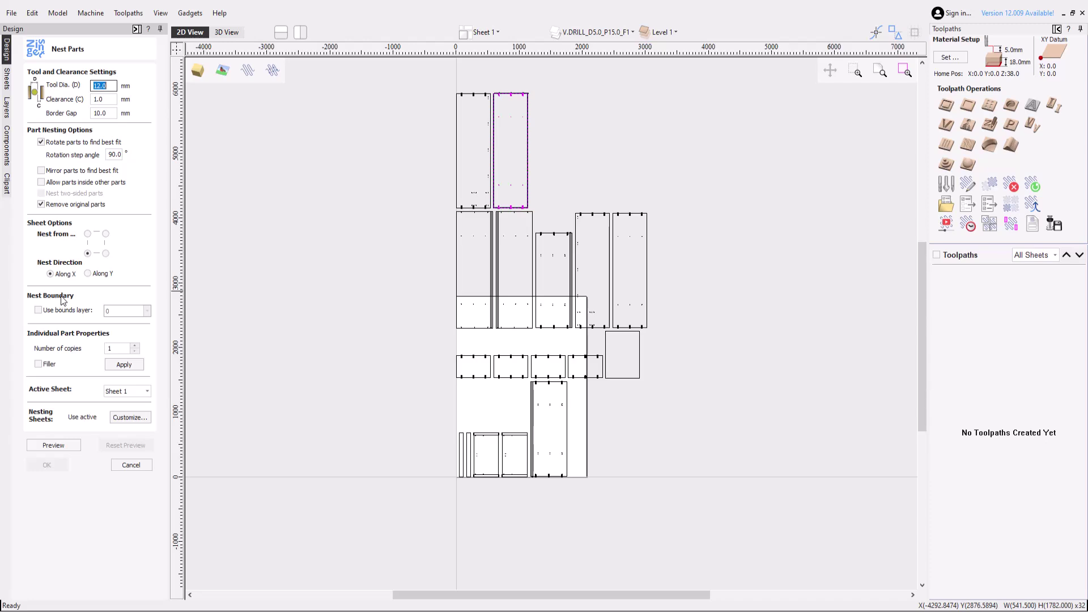
left_click(349, 327)
key("ctrl+a")
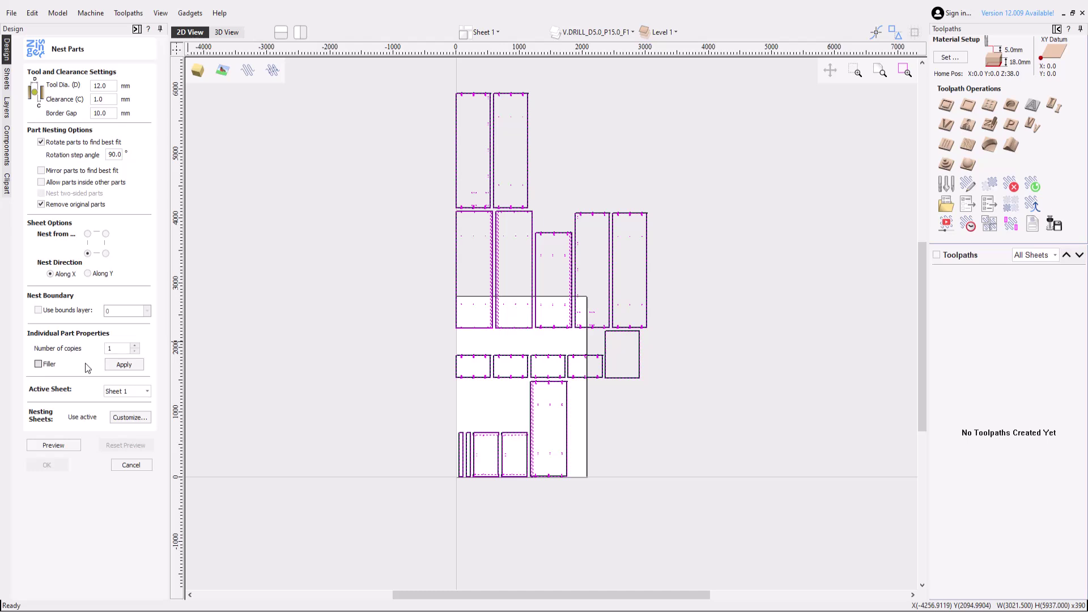
left_click(53, 445)
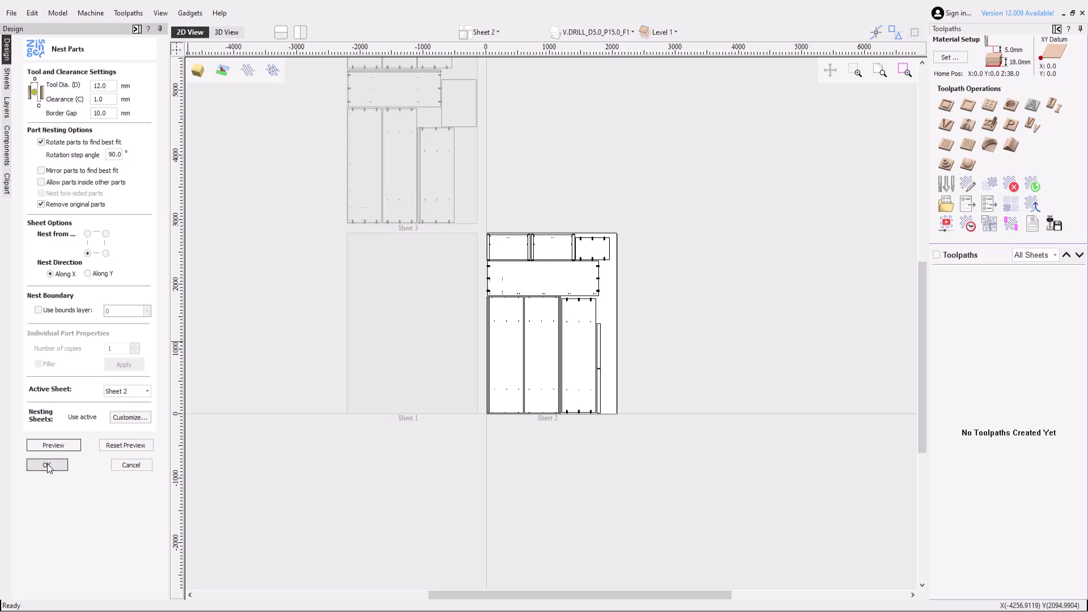
Accept the nest, hide empty Sheet 1, and go back to the Design tools.
key("Return")
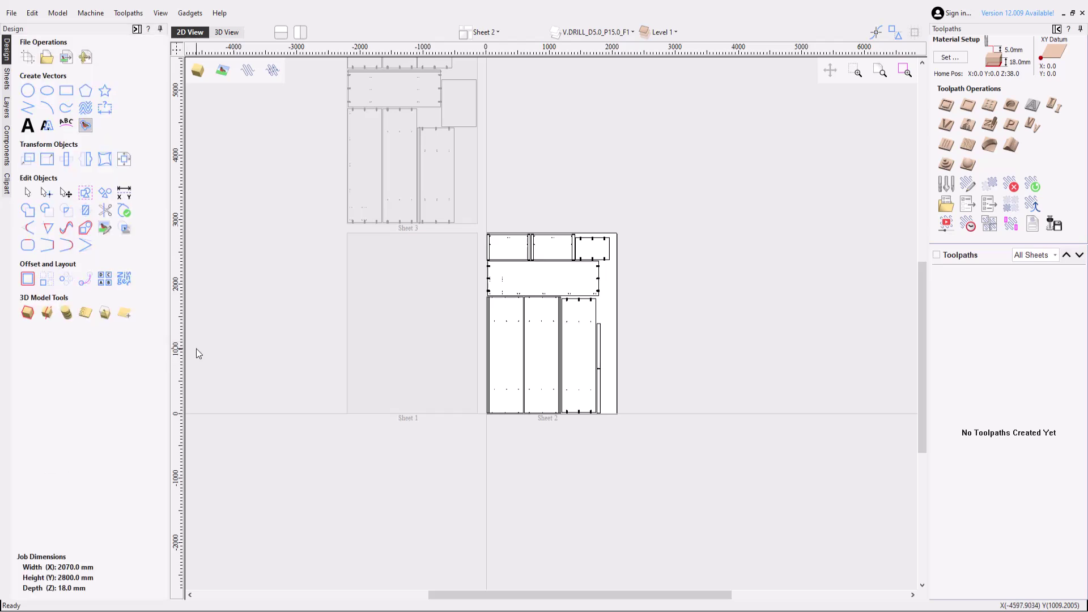
left_click(6, 91)
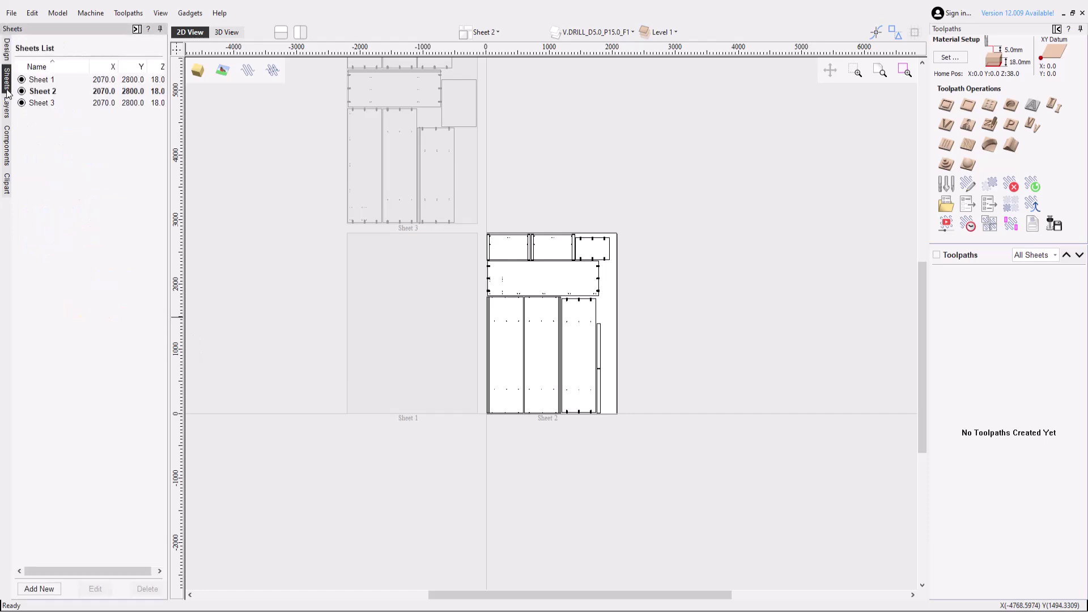
left_click(22, 80)
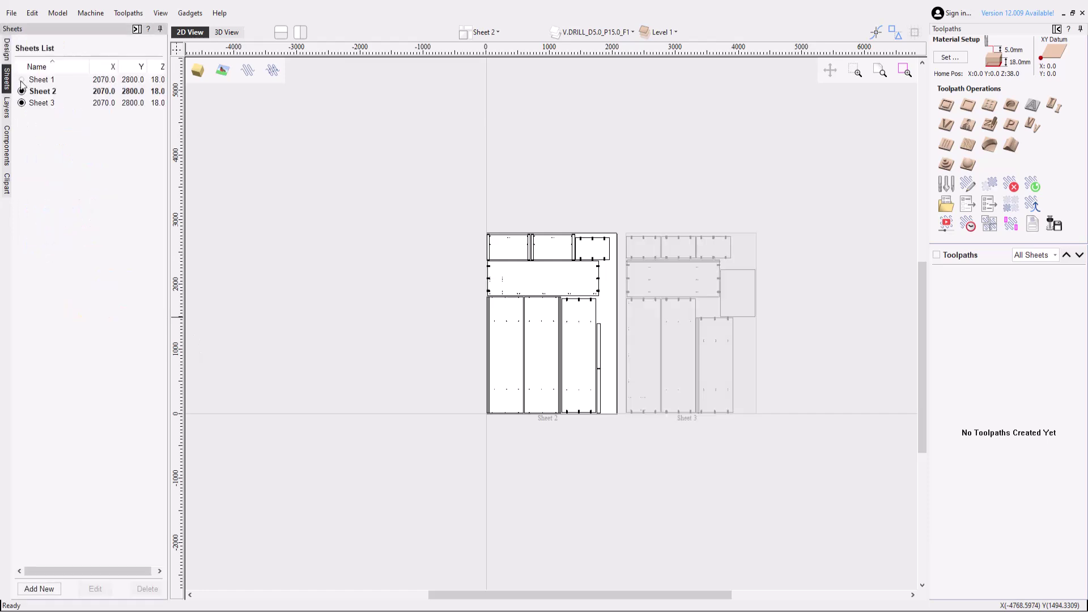
left_click(6, 50)
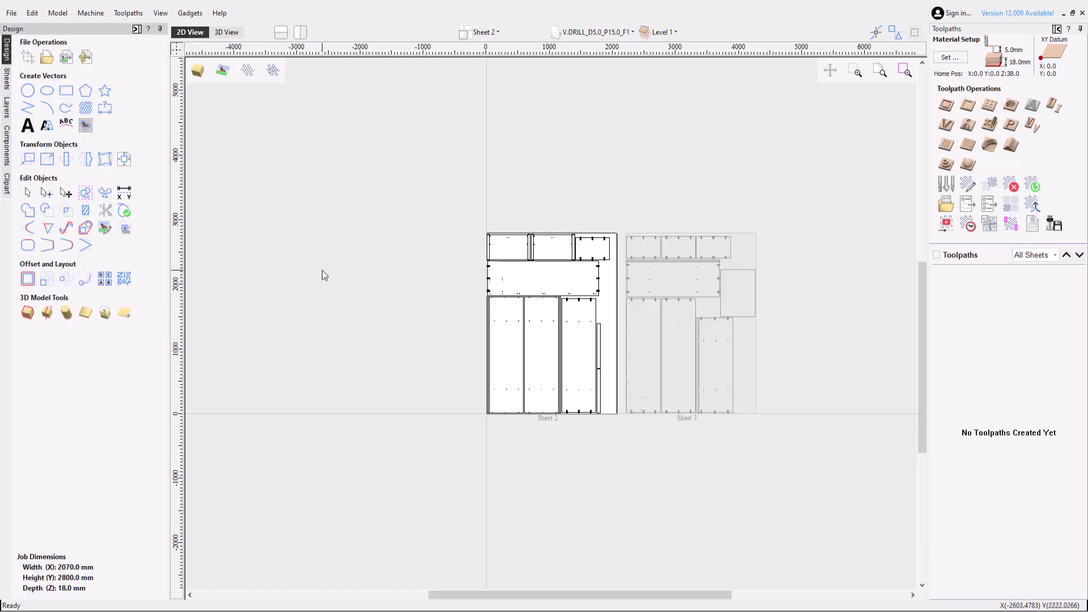
Apply the WD DEMO Single_F1 toolpath template to all sheets, deleting toolpaths with missing layers.
left_click(945, 212)
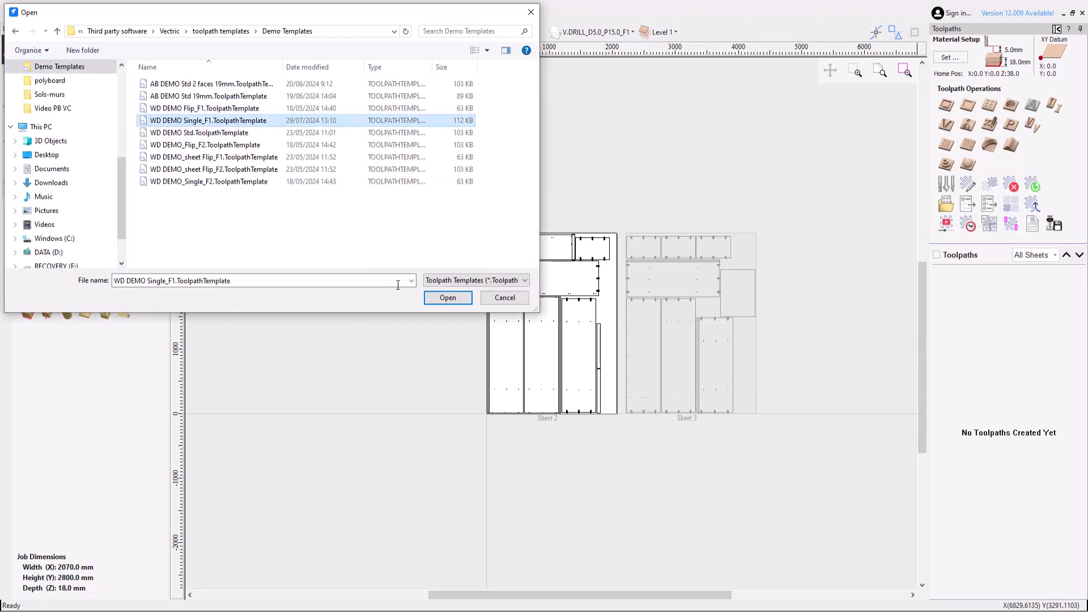
left_click(432, 296)
left_click(520, 311)
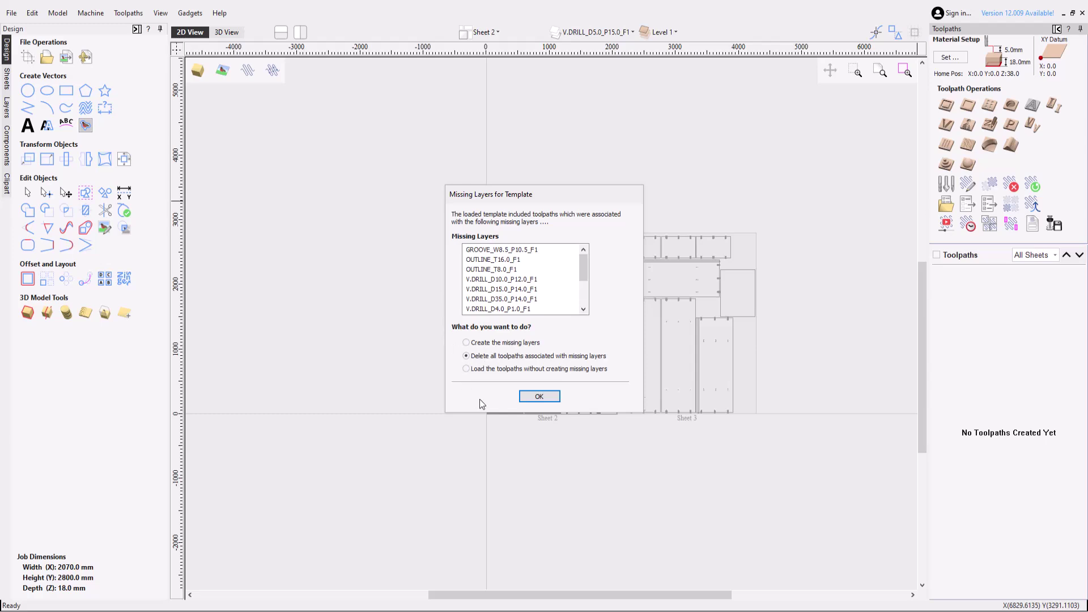
left_click(538, 397)
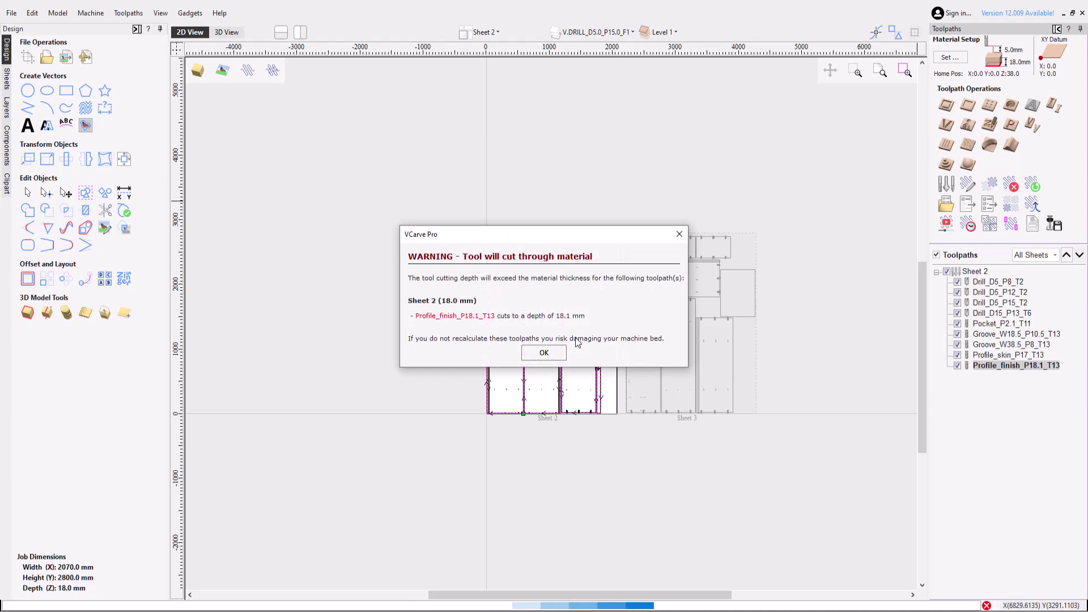
left_click(545, 353)
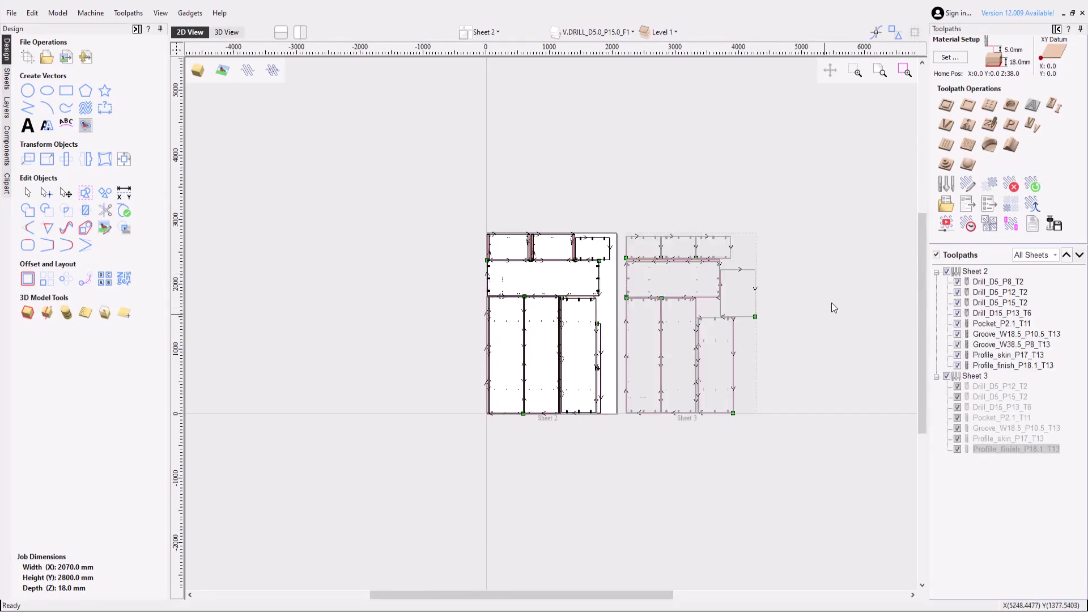
Simulate Sheet 2's toolpaths in the 3D preview.
left_click(946, 225)
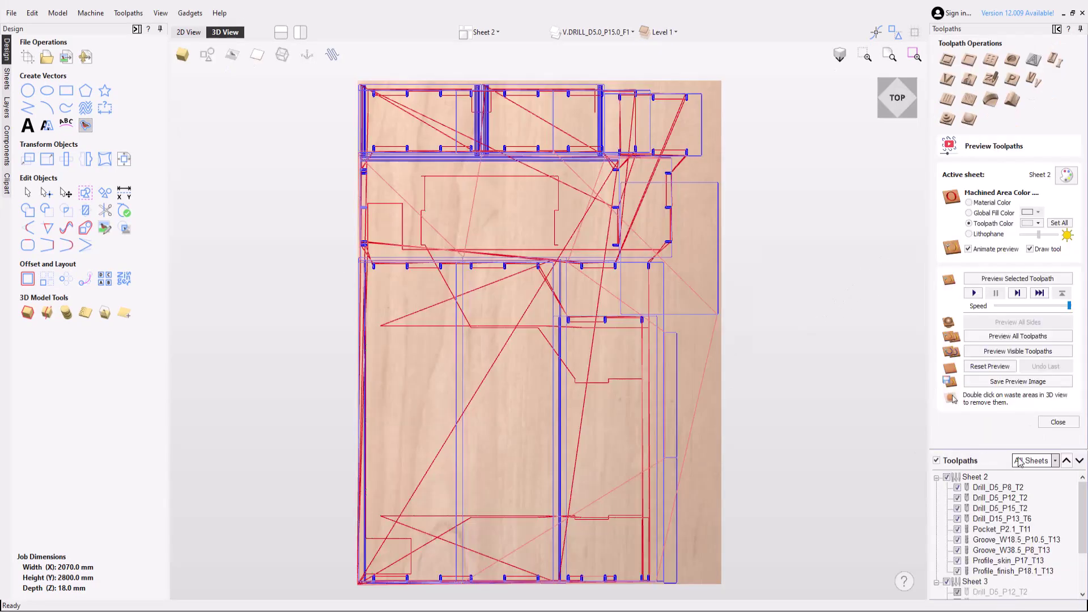
left_click(1055, 461)
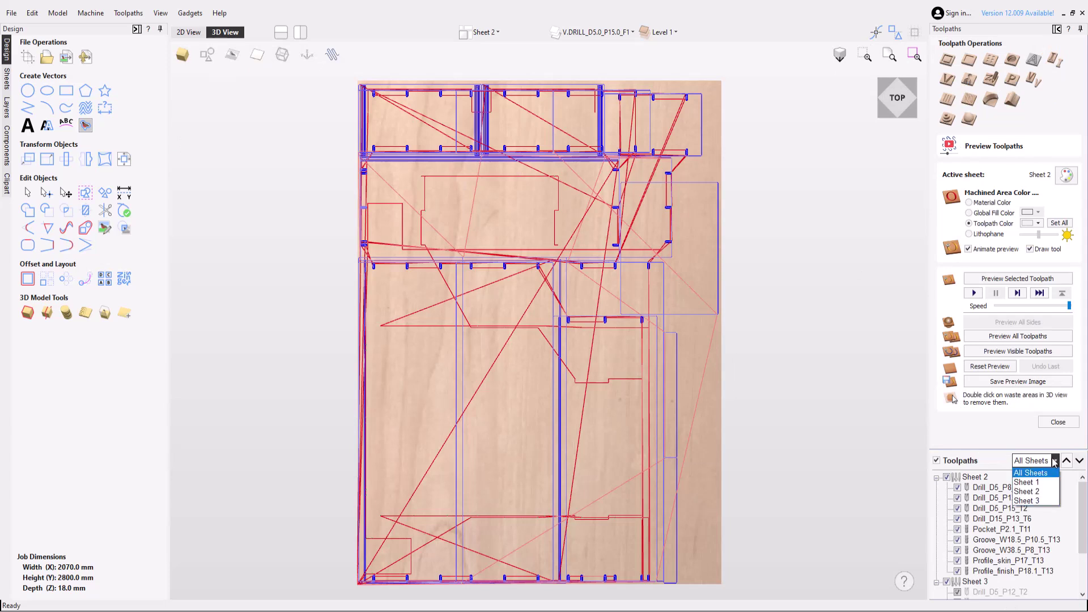
left_click(1032, 492)
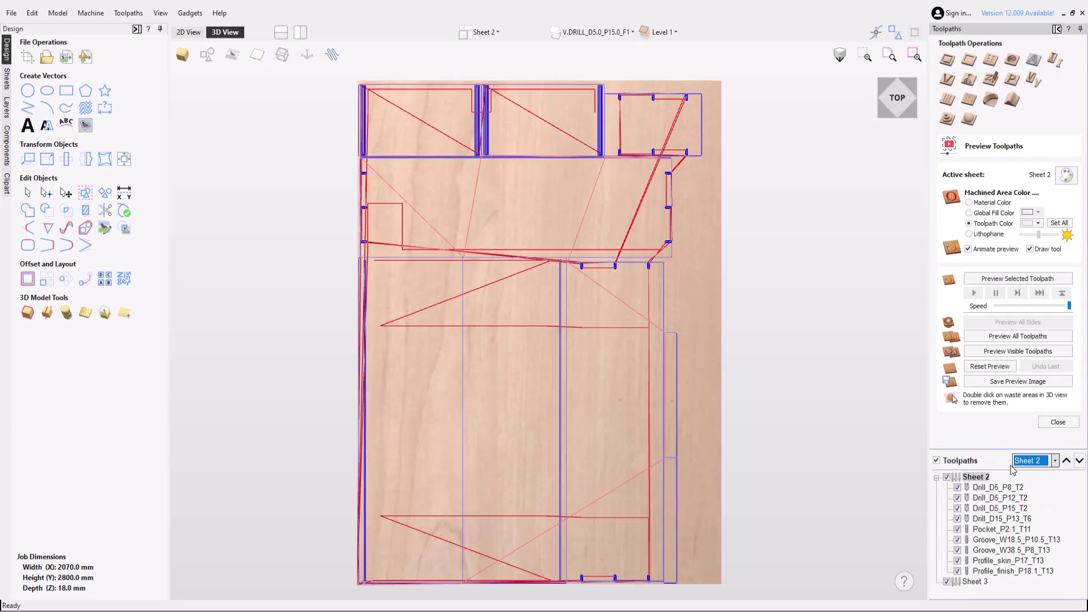
left_click(1018, 351)
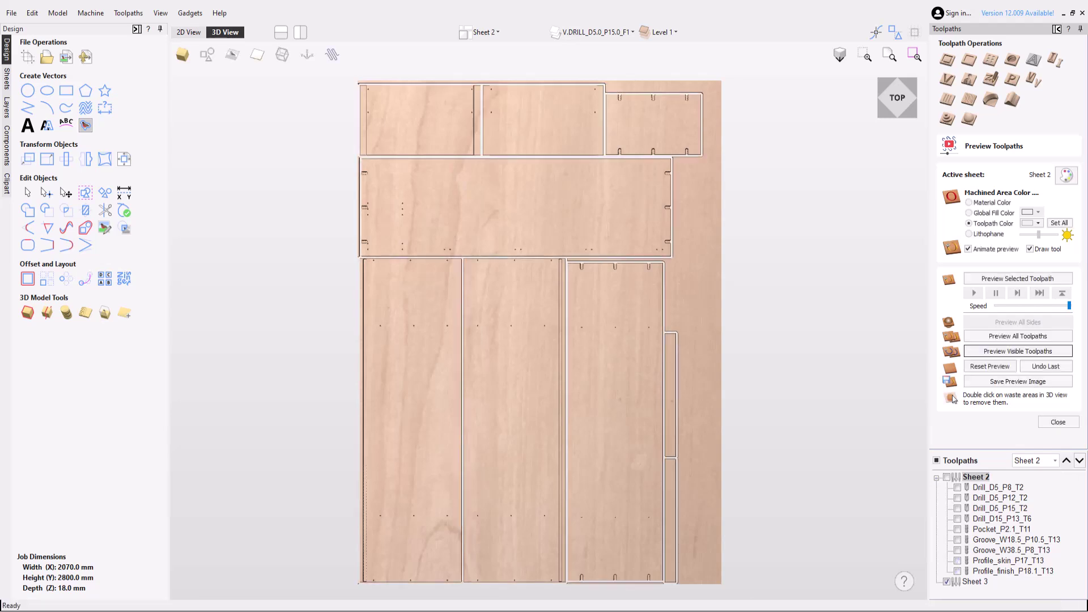
Simulate all of Sheet 3's toolpaths, then close the preview.
left_click(1035, 460)
left_click(1033, 499)
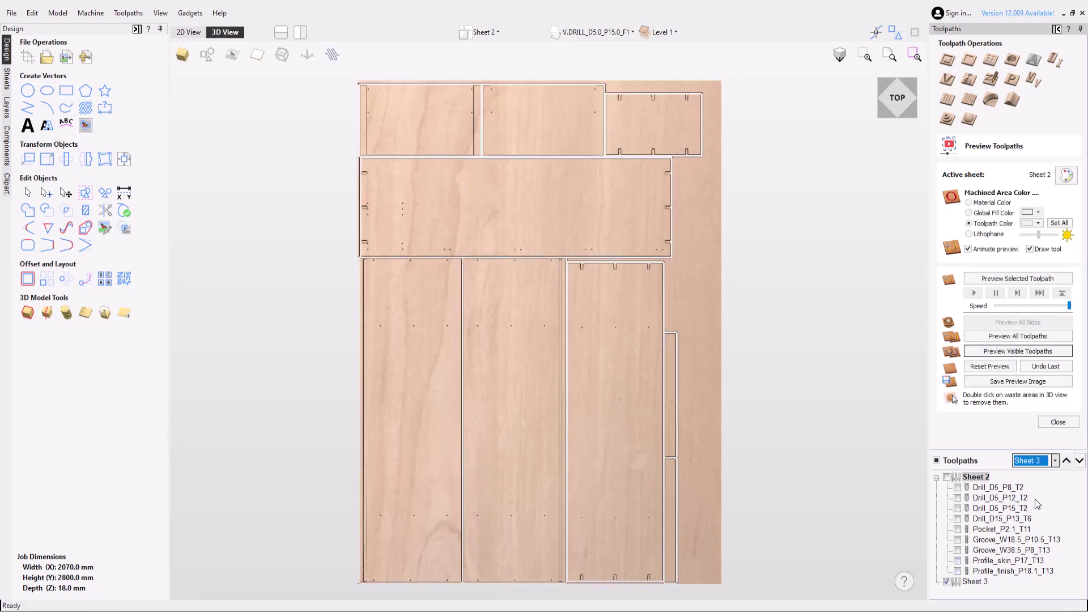
left_click(947, 488)
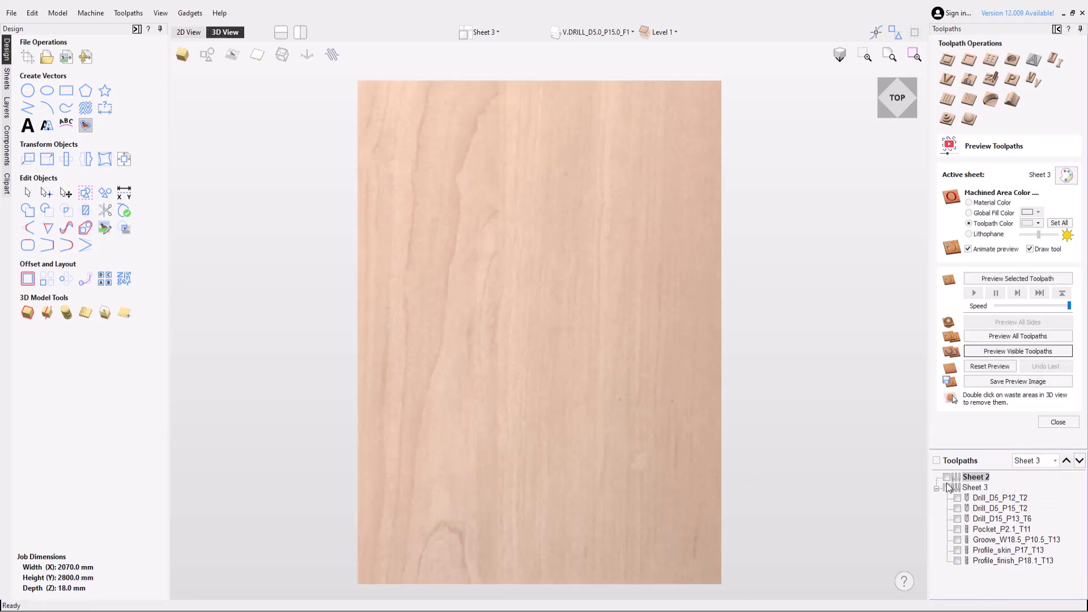
left_click(993, 351)
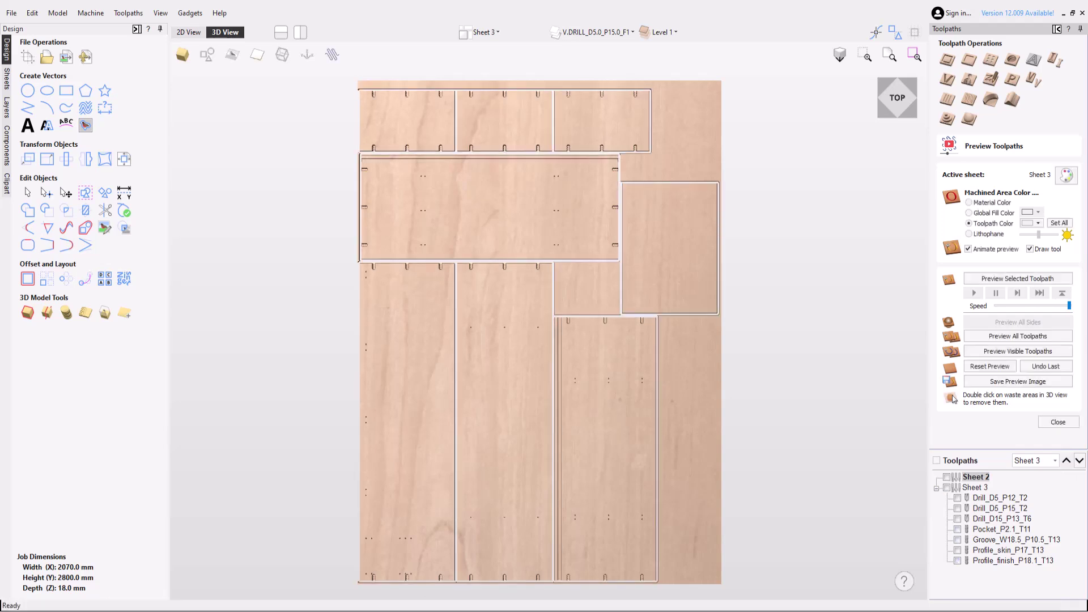
left_click(1058, 422)
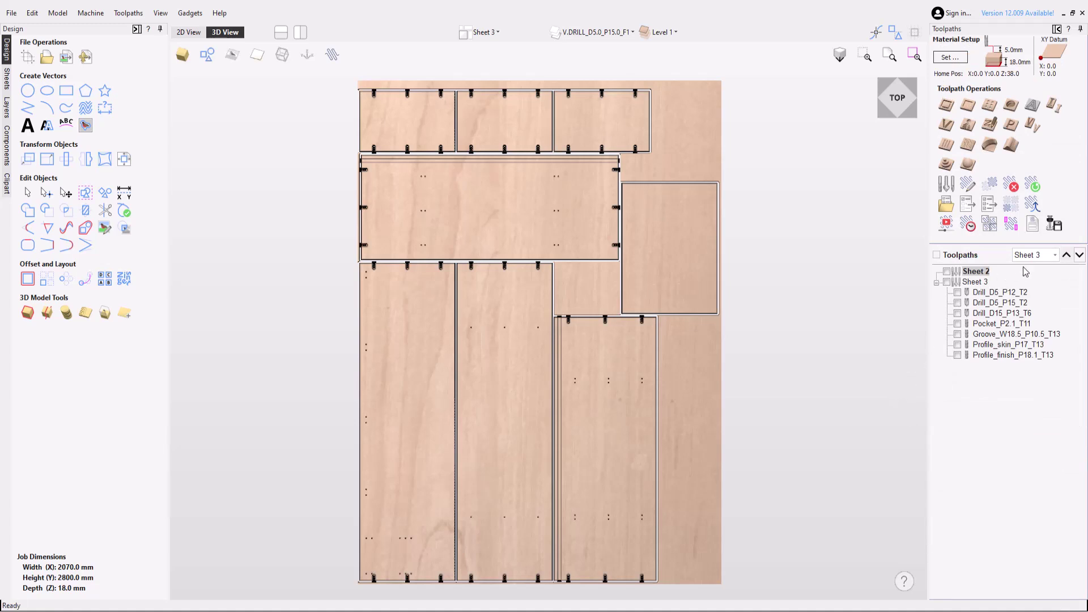
Show and tick every toolpath from all sheets.
left_click(1055, 257)
left_click(1026, 265)
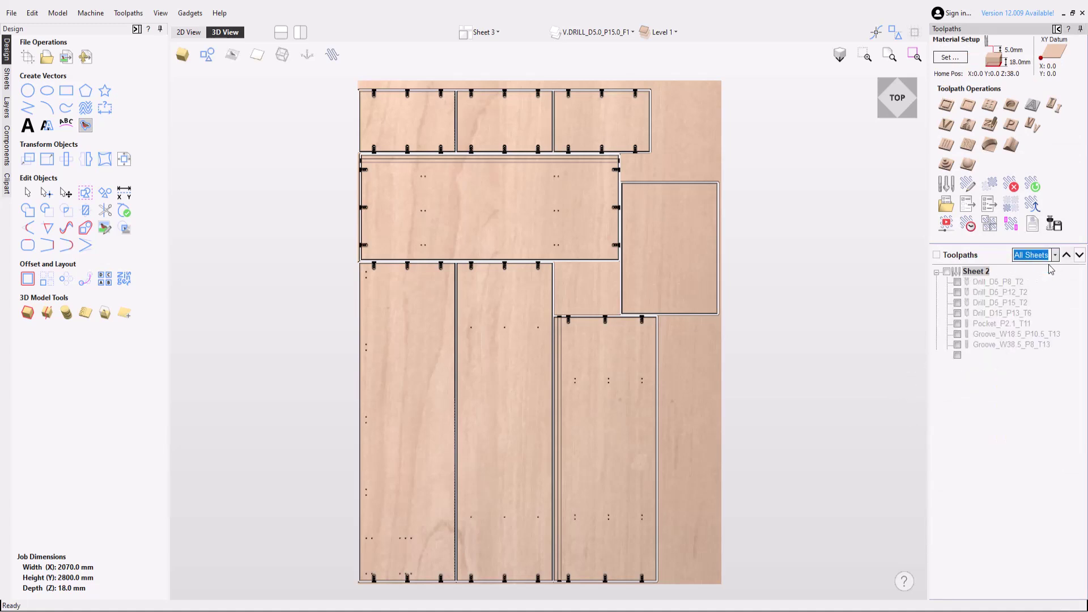
left_click(937, 255)
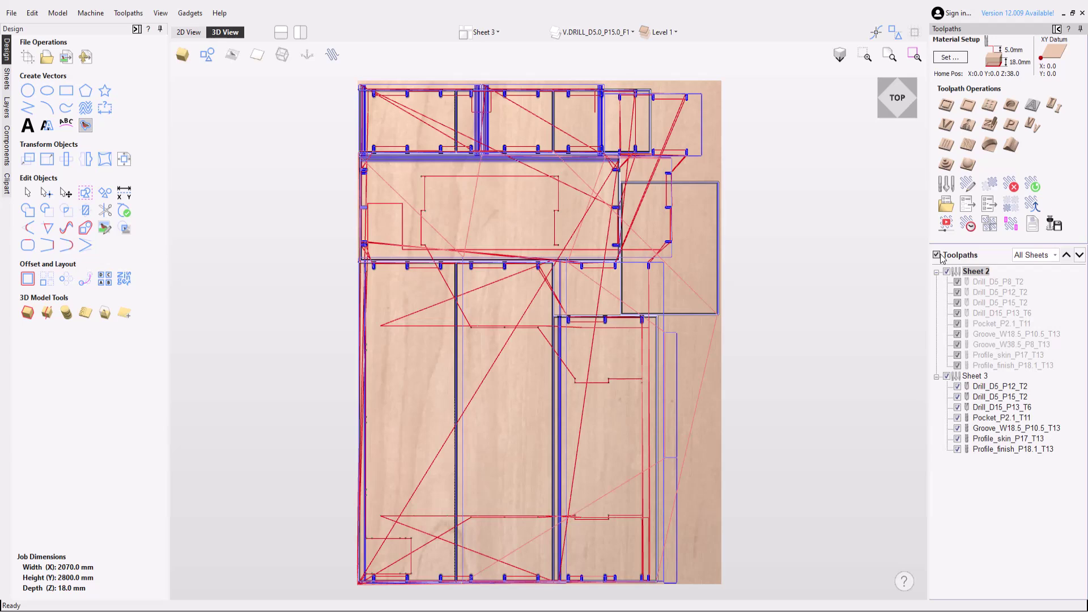
scroll(1053, 222, "down", 5)
Save the toolpaths as Syntec Arcs ATC(mm) .tap files named PB-VC in the vcarve folder.
left_click(1053, 231)
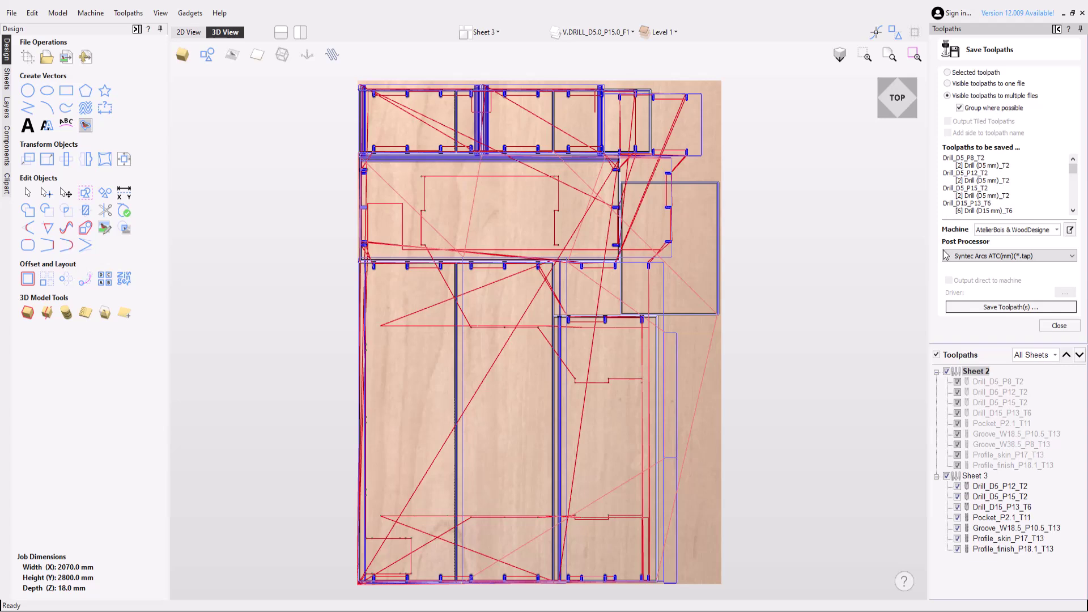
left_click(984, 308)
left_click(44, 80)
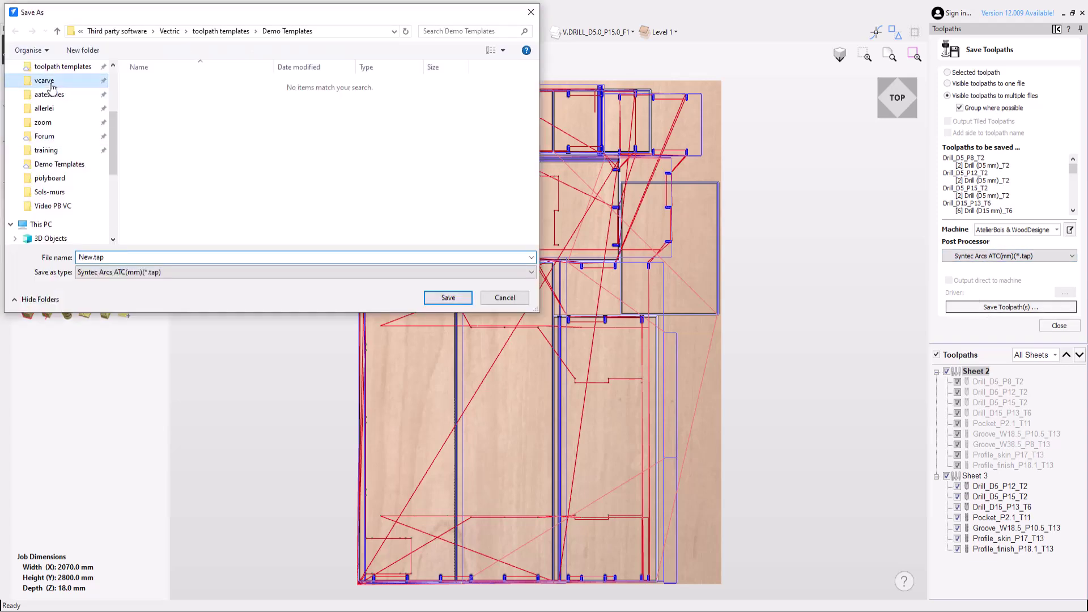
left_click(77, 258)
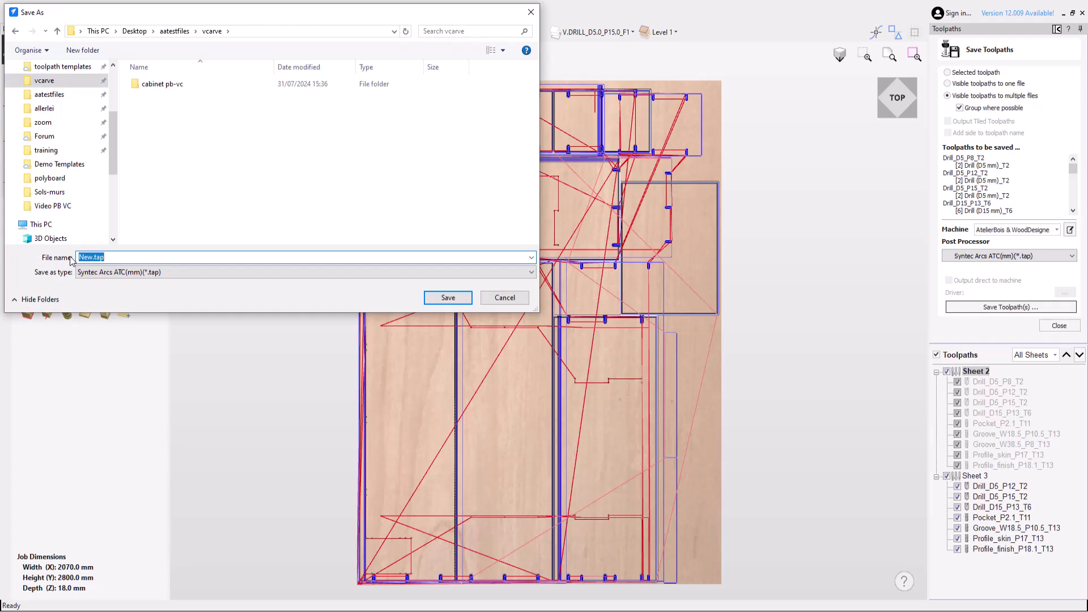
type("PB-VC")
key("Return")
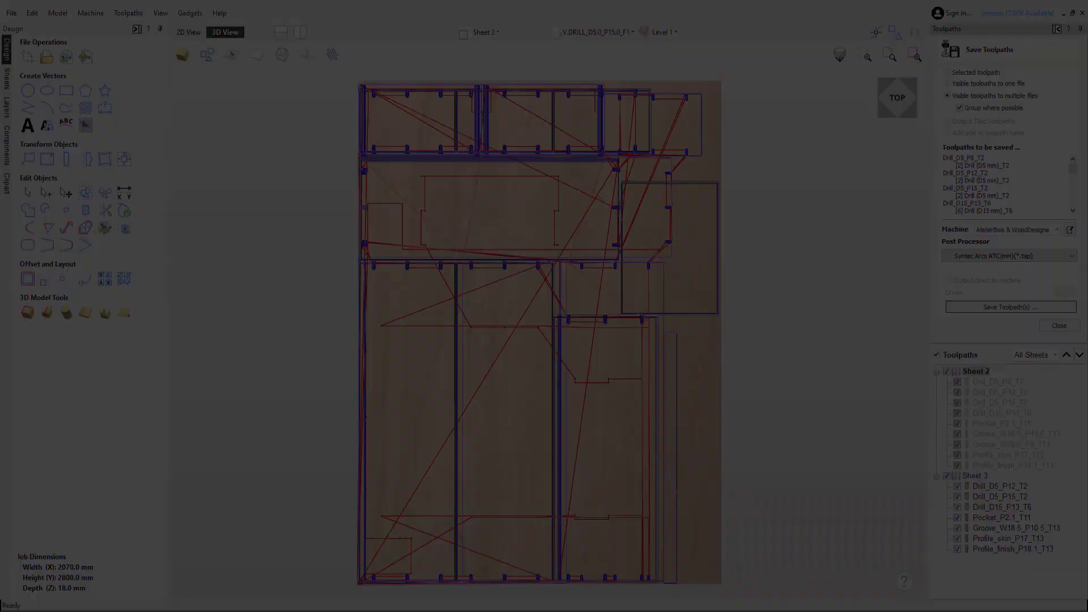